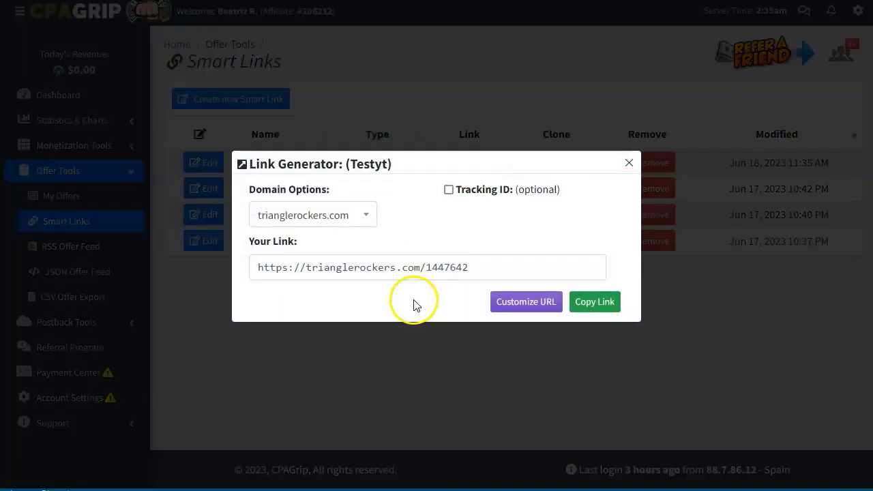
- Generate the Testyt smart link with the domain trkrspace.com (new) and the tracking ID pnstart, and copy it
click(368, 215)
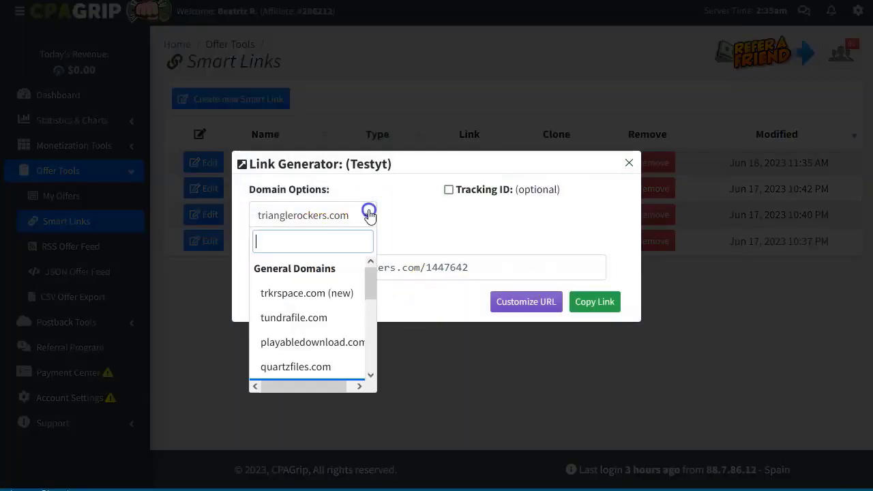
click(318, 295)
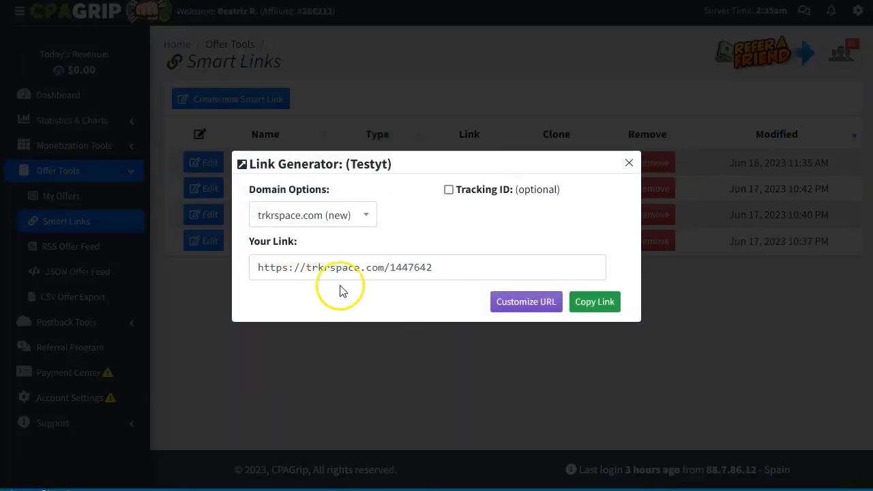
click(476, 191)
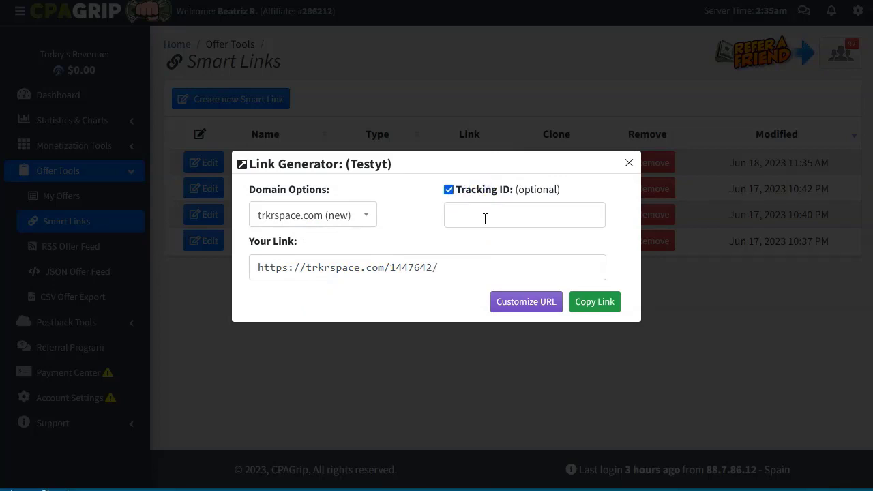
click(486, 218)
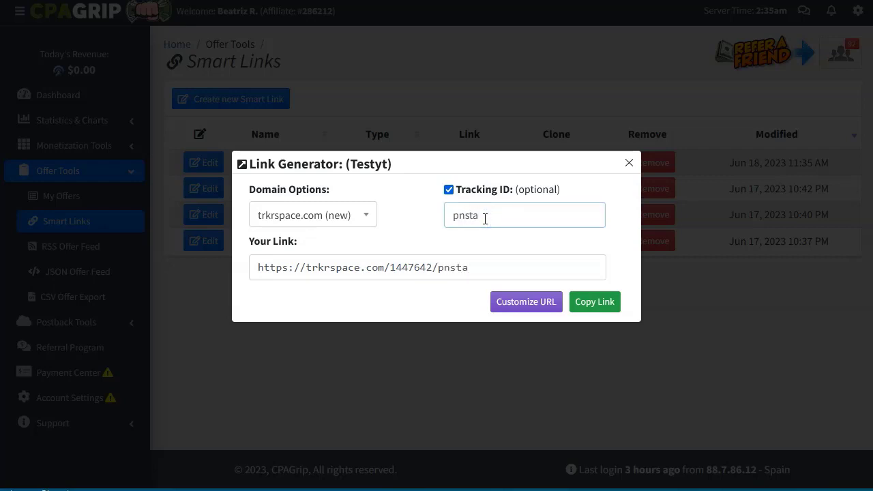
text(pnstart)
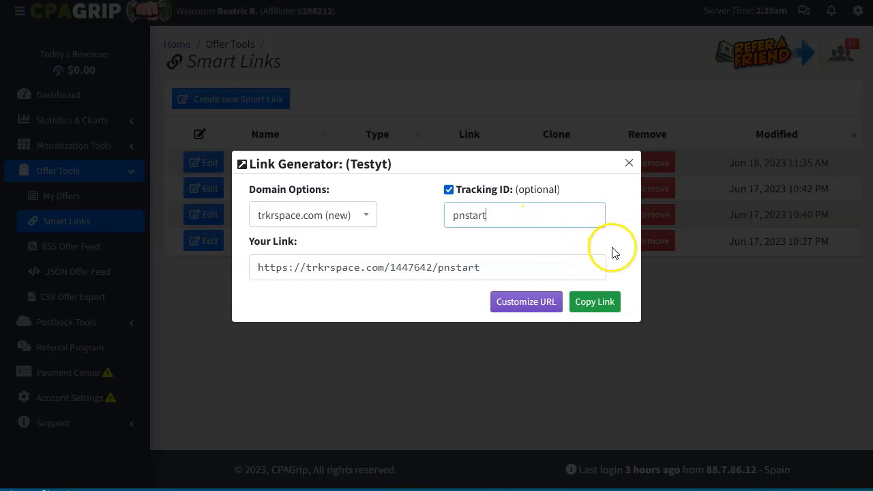
click(595, 304)
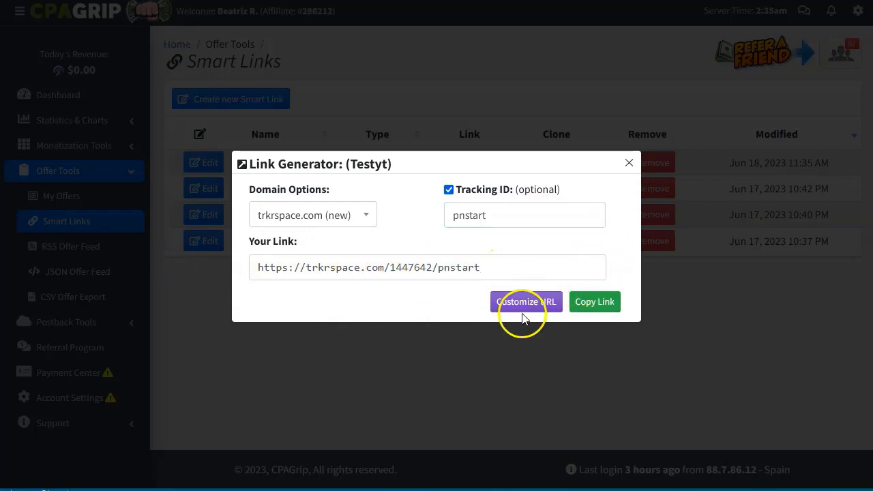
- Switch to Notepad++ and paste the smart link into a new note under the label "ofrtas para italia"
mouse_move(92, 488)
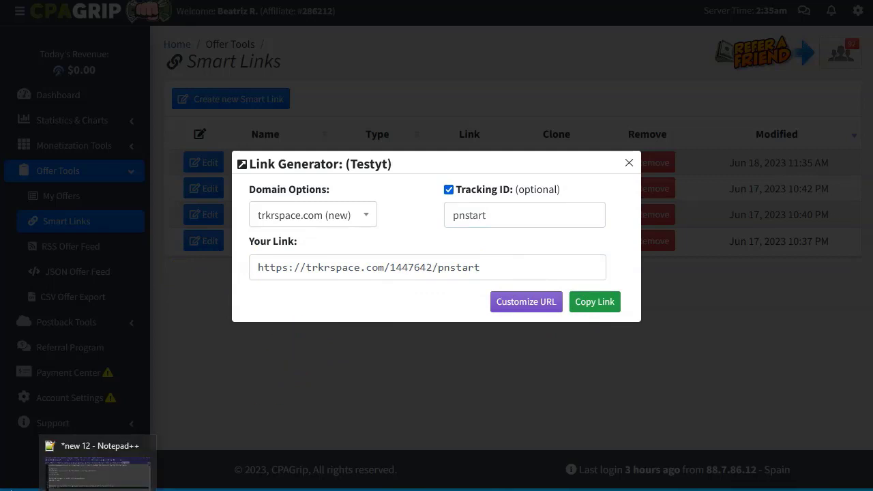
click(92, 454)
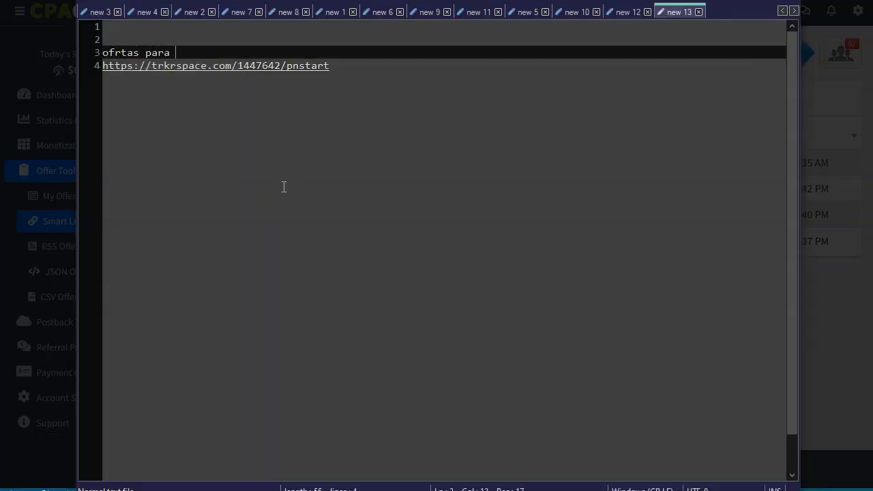
text(ia)
key(Up)
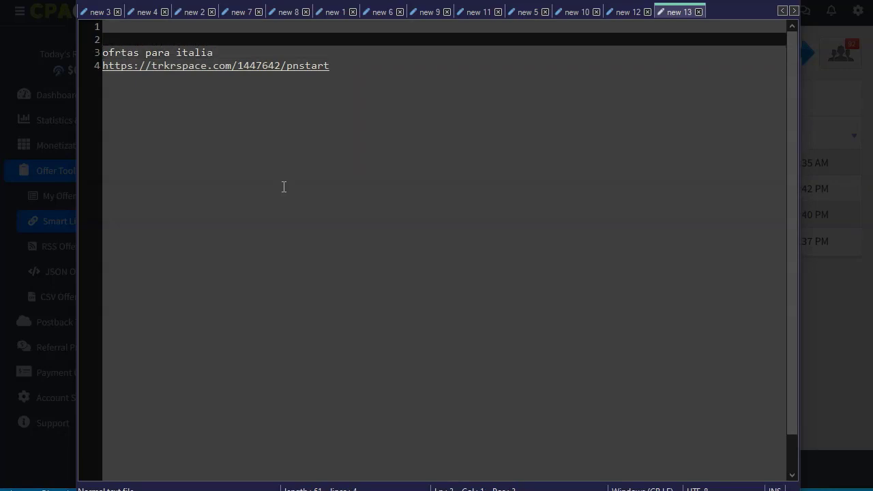
- Add the lines "CPAgrip" and "Smartlink" above the label in the note, and two empty lines below the link
text(CPAgrip)
key(Return)
text(Smartlink)
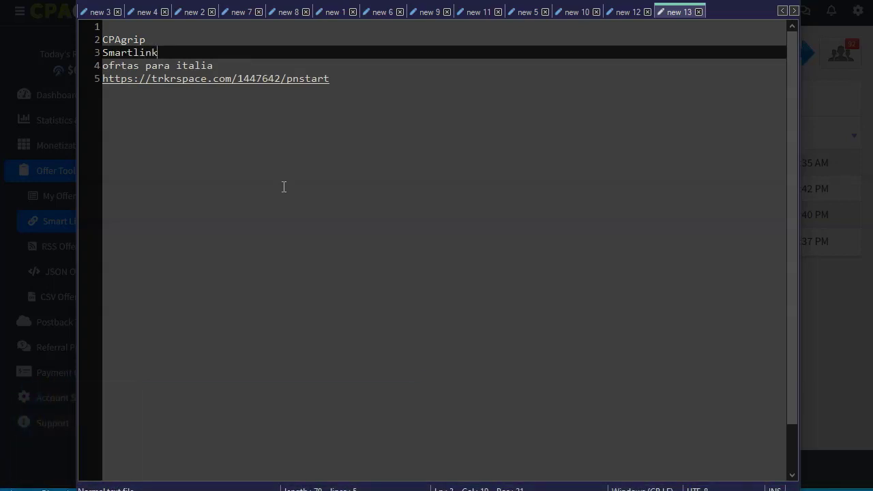
key(Down)
key(Down)
key(Return)
key(Return)
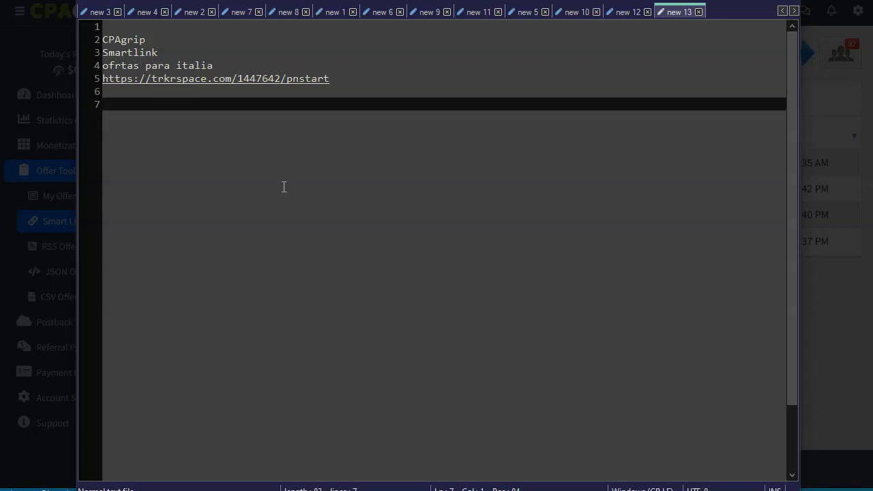
key(Up)
key(Up)
key(Down)
key(Down)
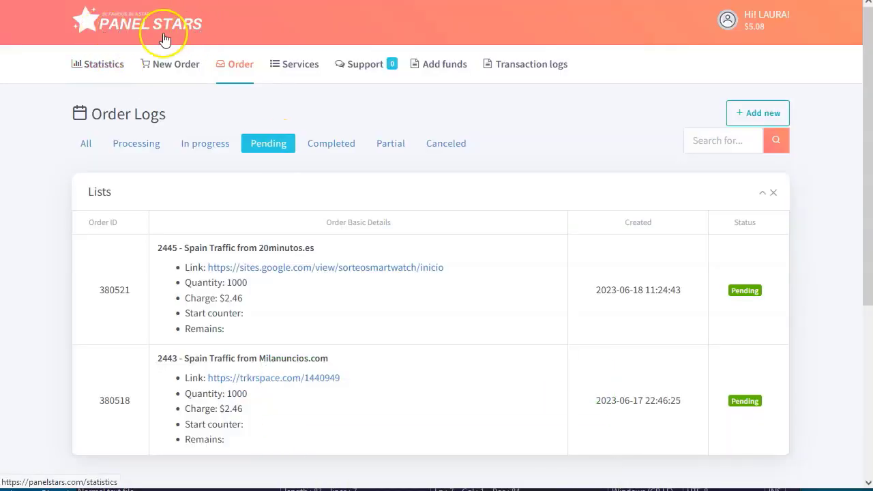
- Switch to Panel Stars and start a new single order in the category Website Traffic from Italy [ + Choose Referrer ]
click(208, 30)
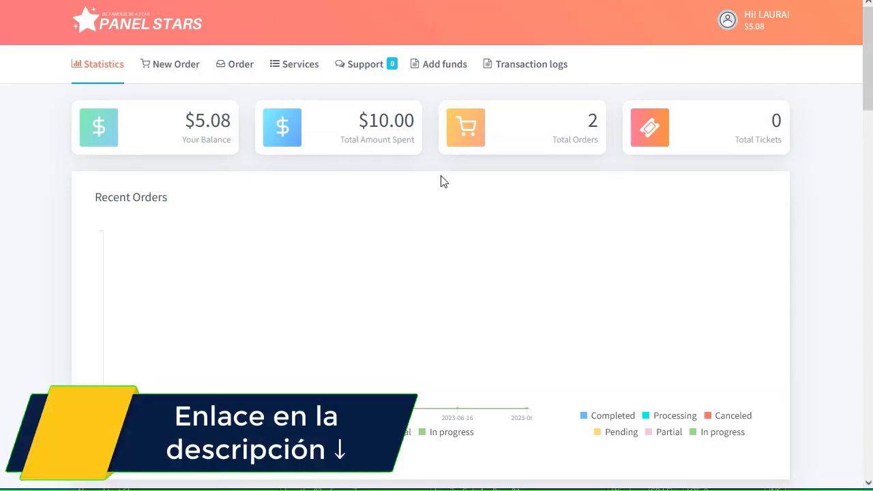
mouse_move(413, 243)
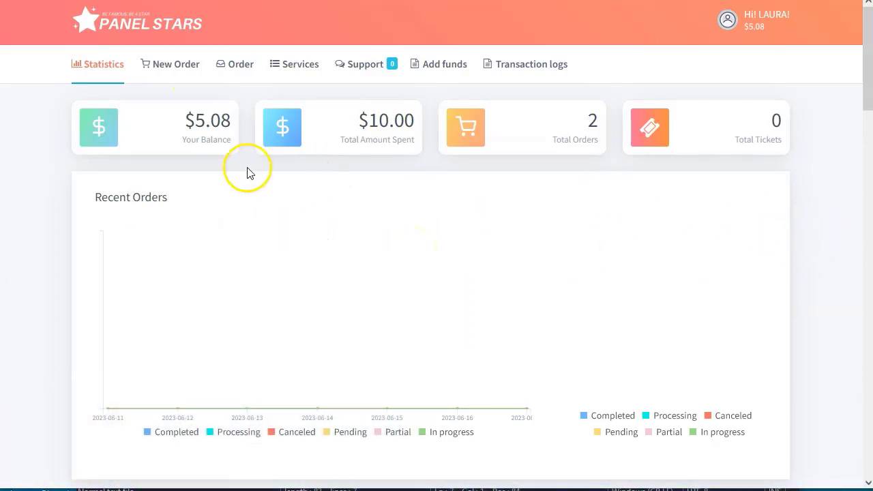
click(164, 68)
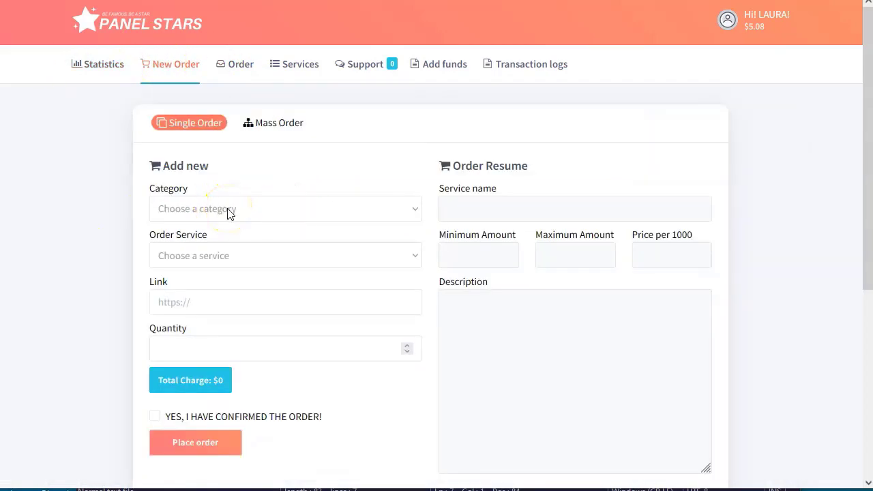
click(230, 213)
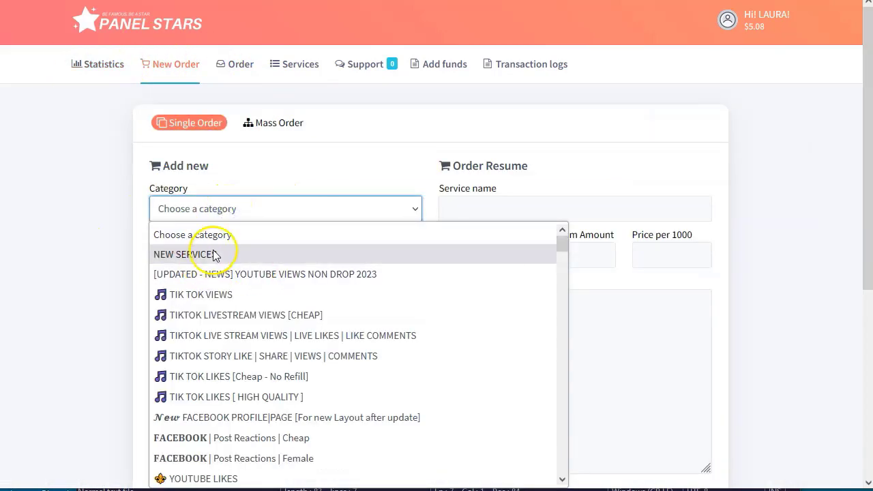
scroll(253, 355, down, 20)
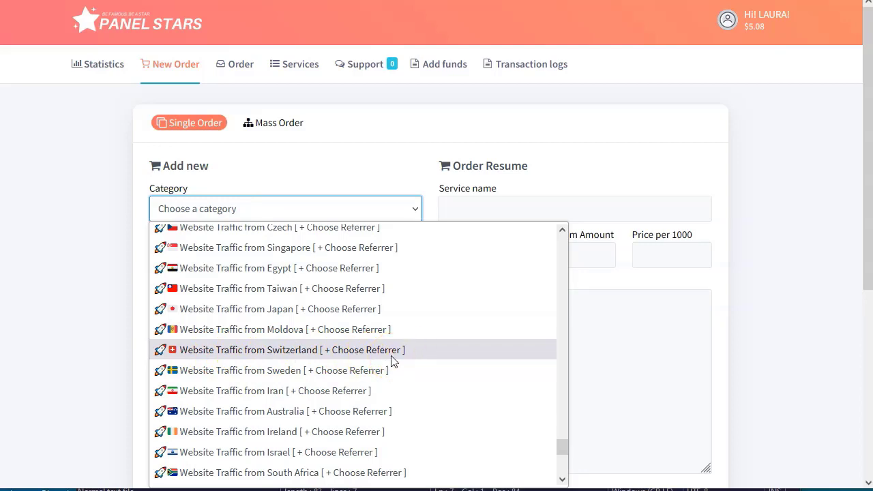
scroll(393, 362, down, 4)
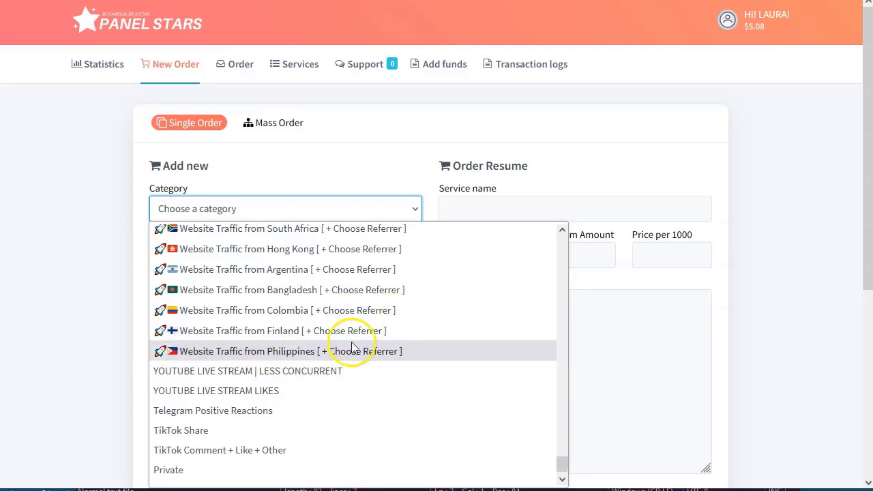
scroll(321, 331, up, 5)
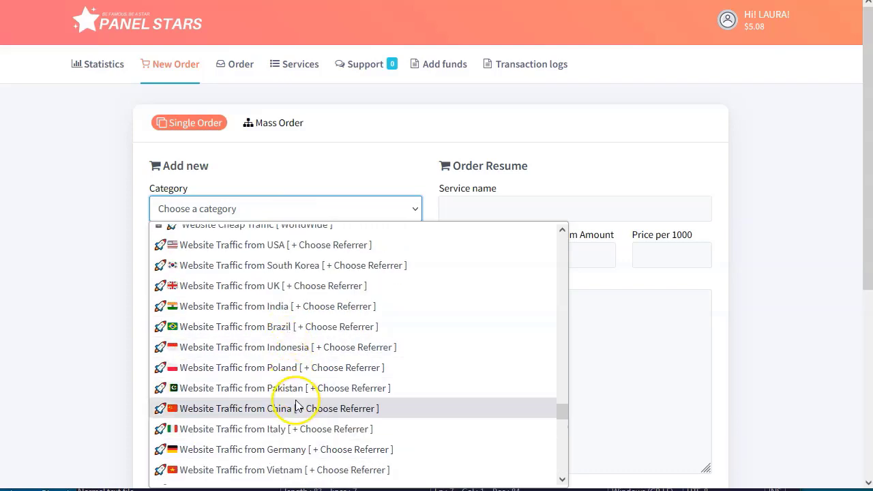
click(285, 431)
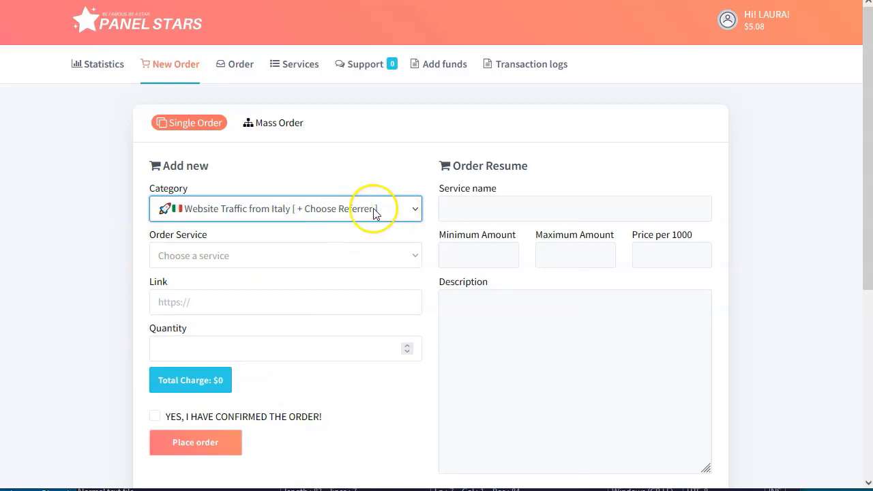
- Choose the order service ID2189 - Italy Traffic from gazzetta.it
click(206, 259)
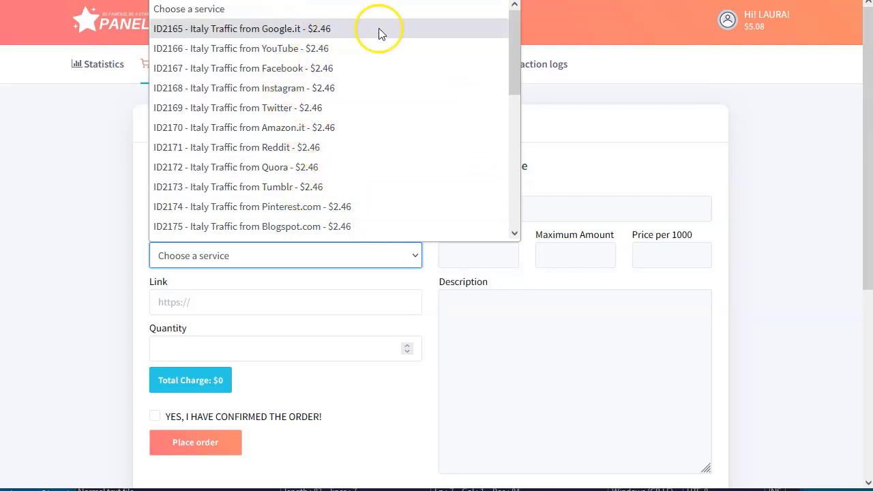
scroll(273, 133, down, 5)
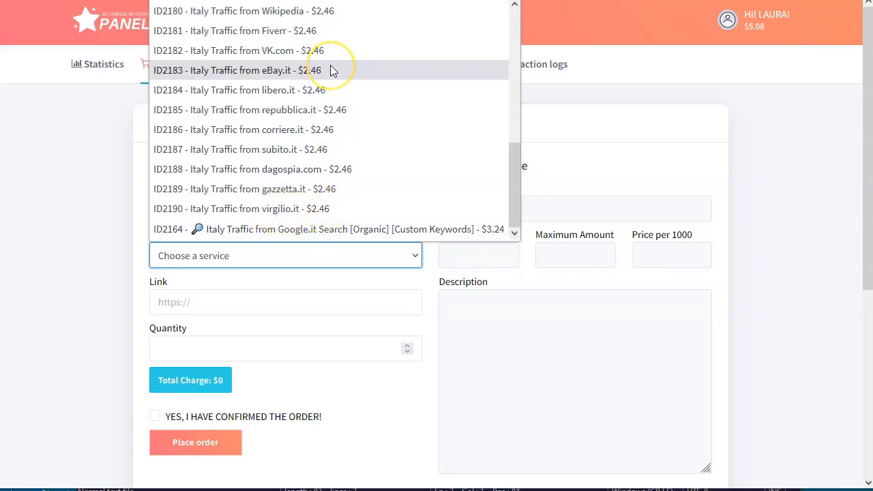
click(303, 191)
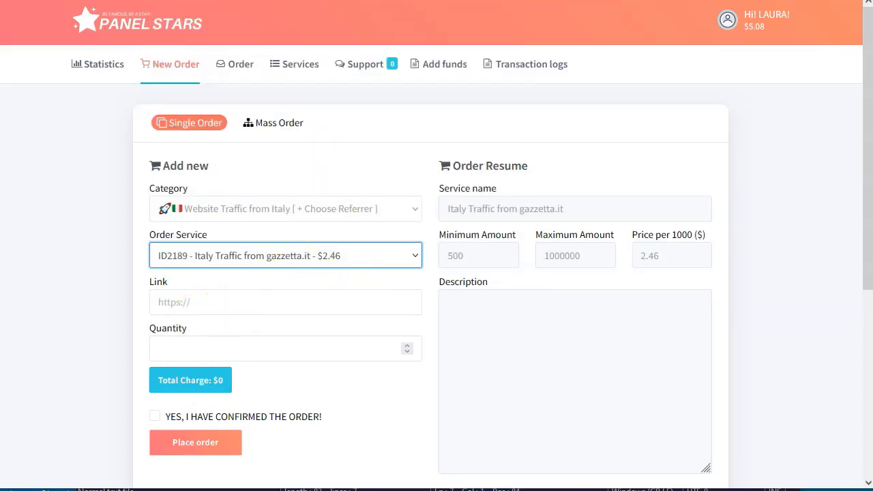
- Copy the trkrspace.com smart link from the Notepad++ note into the order's link field
key(alt+Tab)
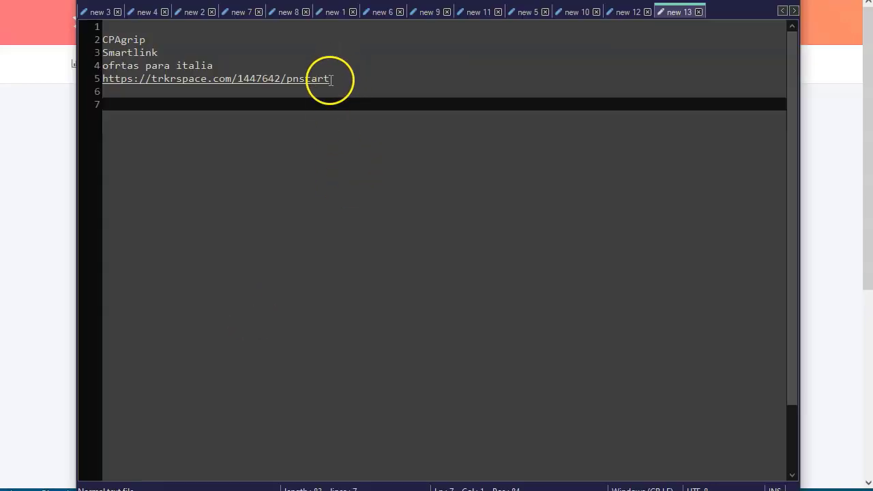
drag(329, 79, 13, 79)
key(ctrl+c)
key(alt+Tab)
click(275, 300)
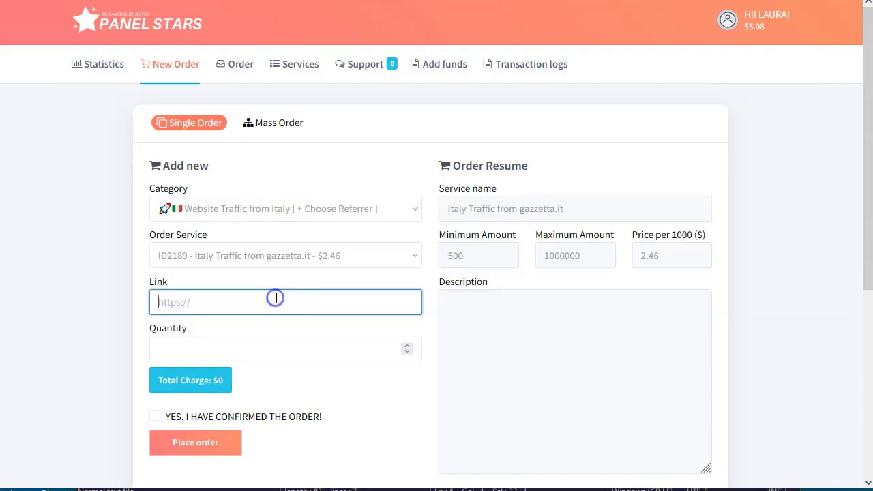
key(ctrl+v)
- Set the order quantity to 1000 and tick the order confirmation
click(269, 346)
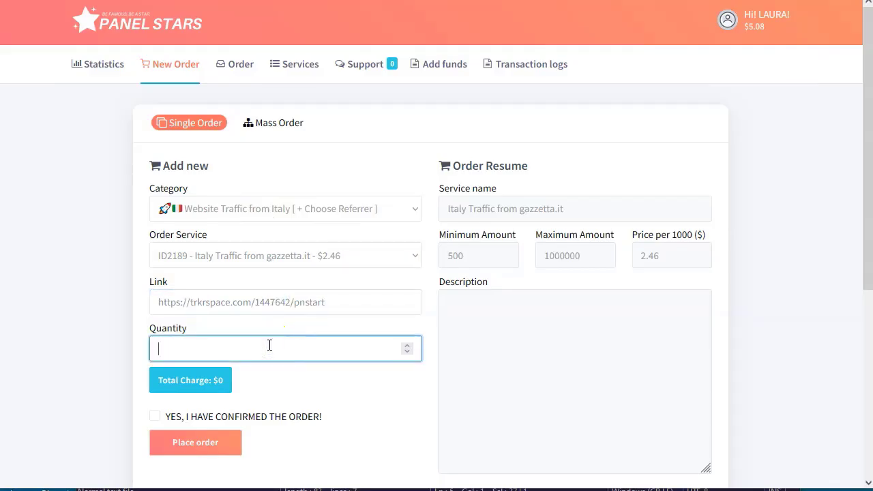
text(1000)
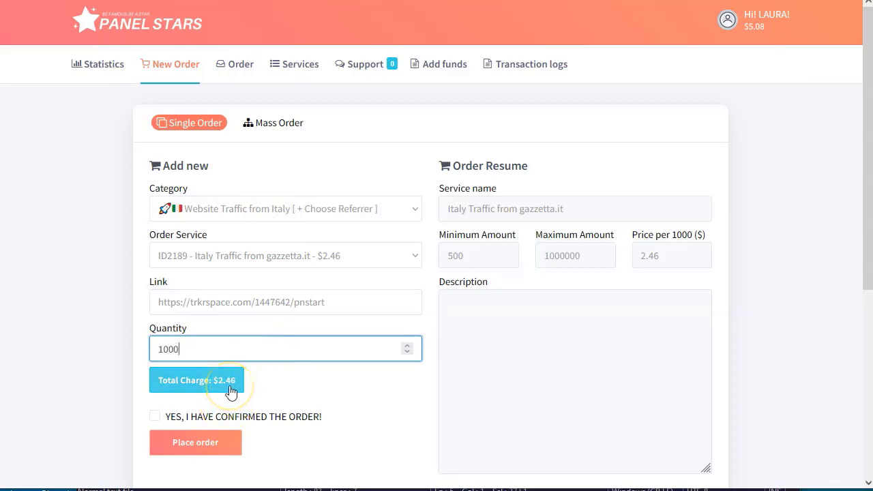
click(155, 416)
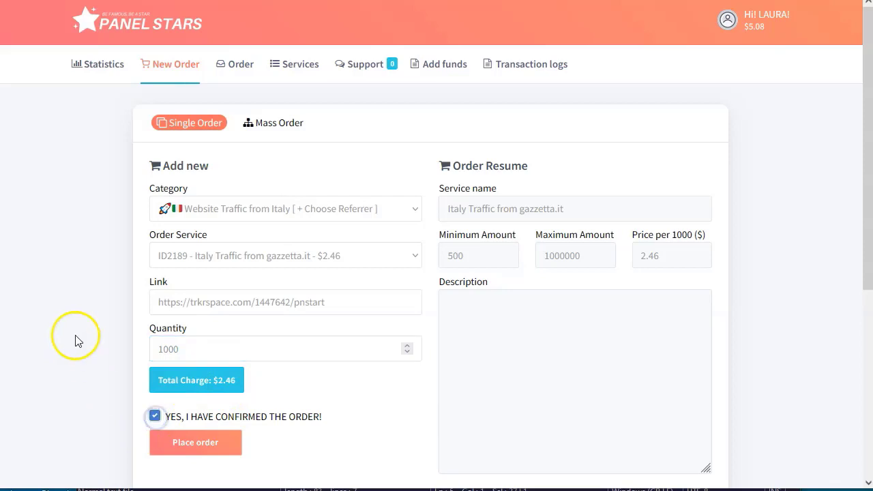
scroll(75, 341, down, 1)
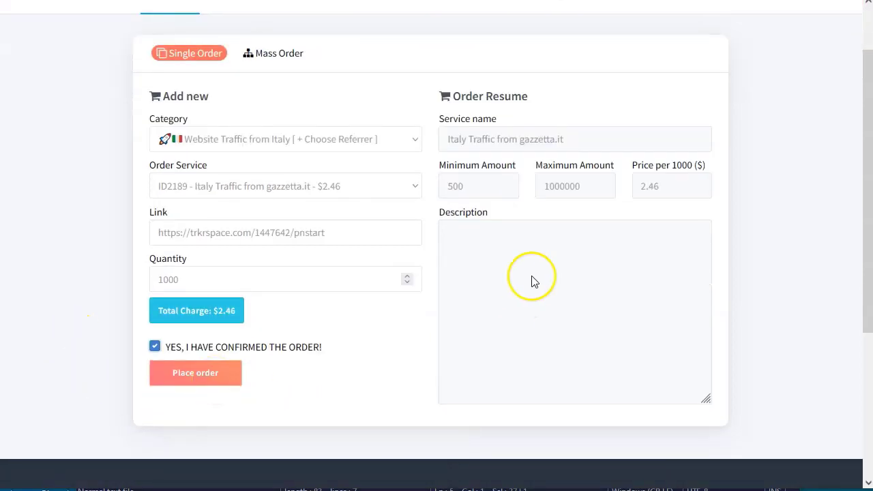
scroll(534, 274, up, 1)
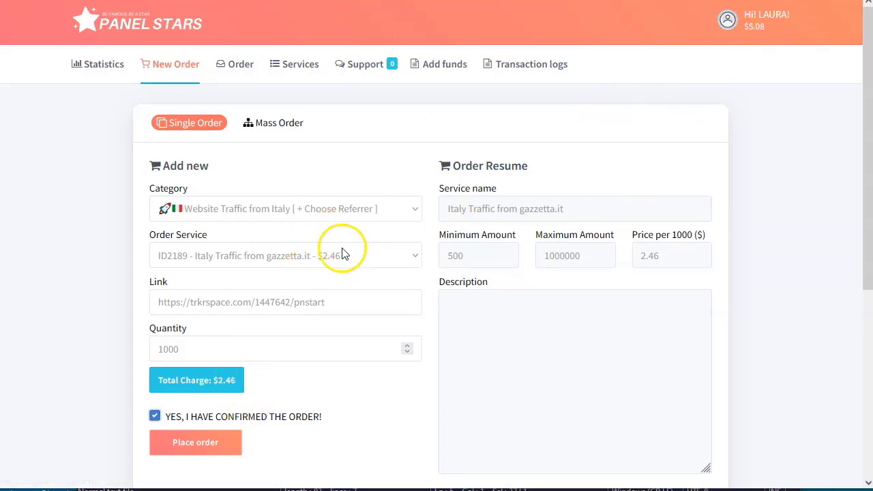
- Check the account statistics and review all entries in the order logs
click(107, 68)
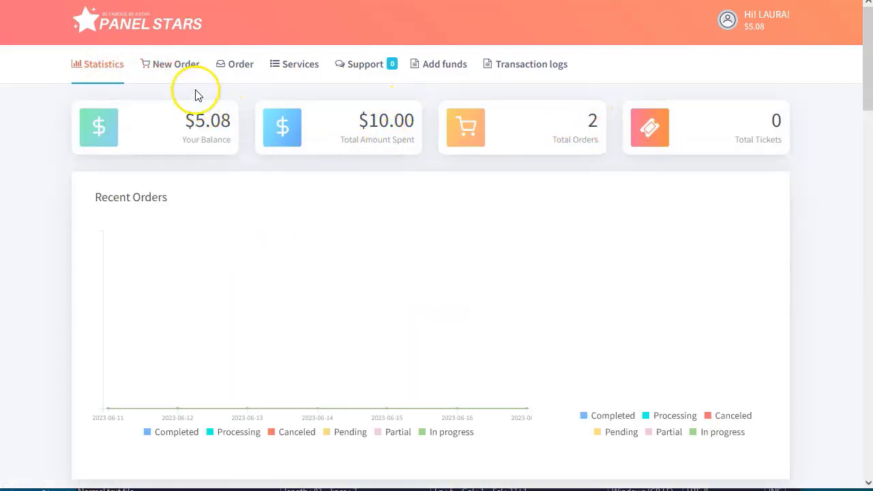
click(232, 65)
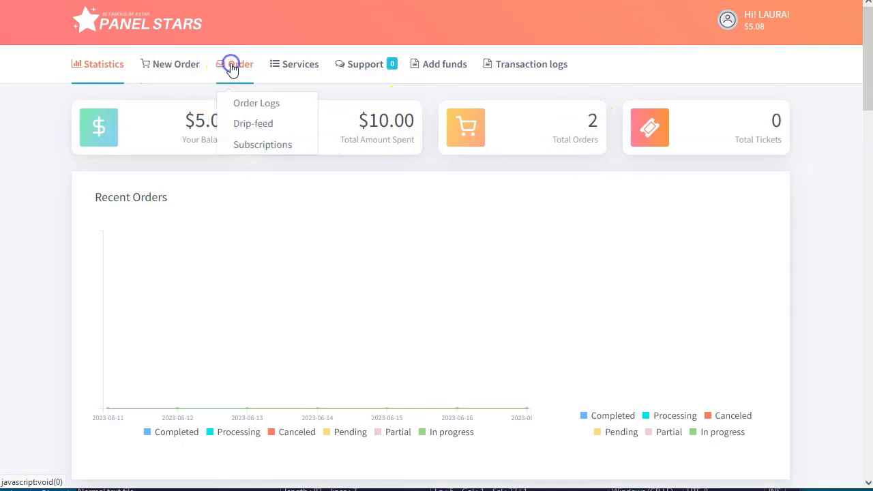
click(249, 103)
scroll(49, 293, down, 3)
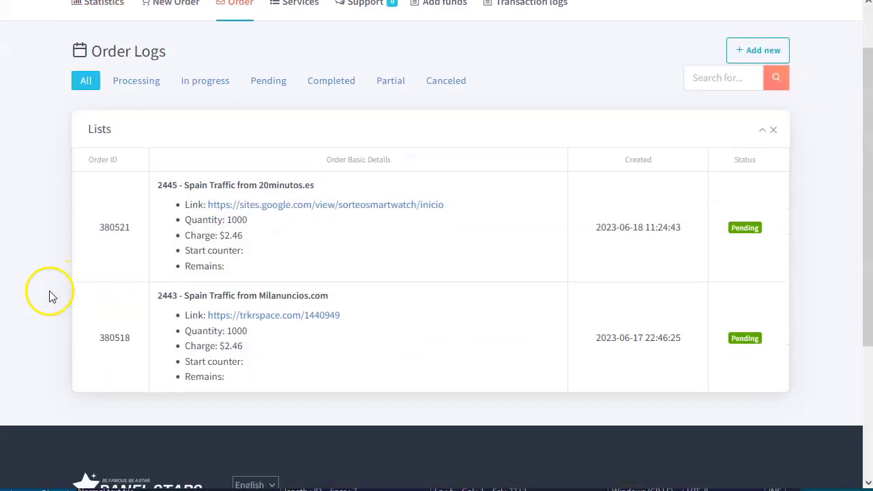
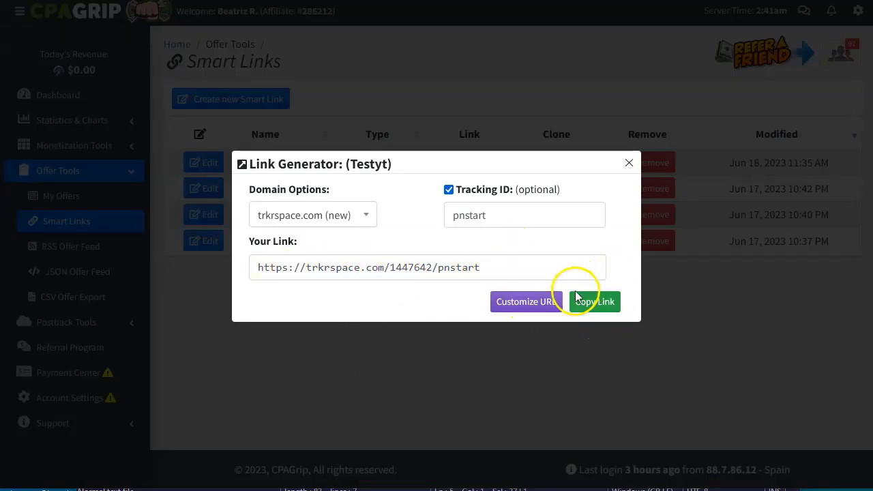
- Switch back to CPAGrip and copy the generated Testyt smart link again
click(596, 306)
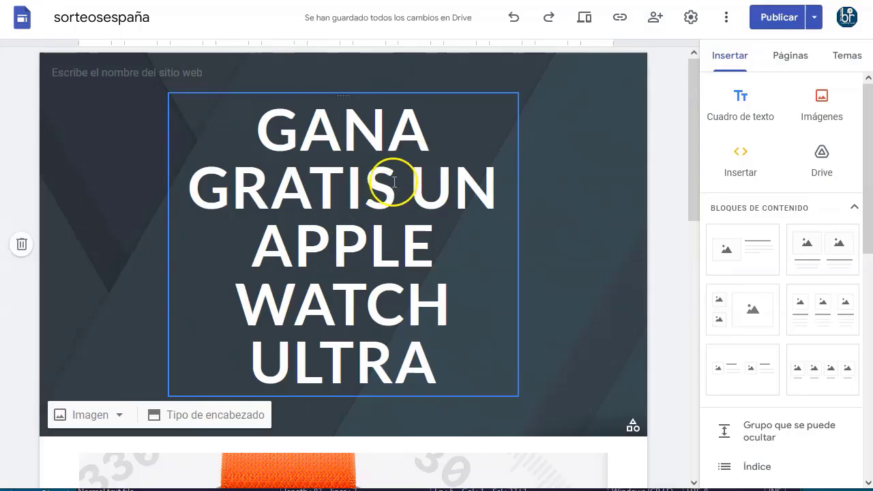
- Open the Apple Watch image's trkrspace.com link for editing on the landing page and compare it with the smart link in the Notepad++ note
scroll(271, 289, down, 5)
click(336, 295)
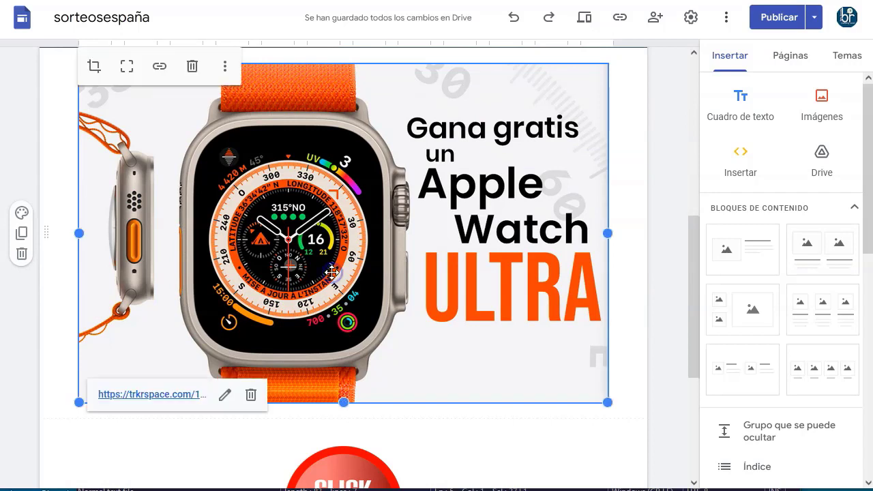
click(223, 396)
click(223, 397)
click(176, 71)
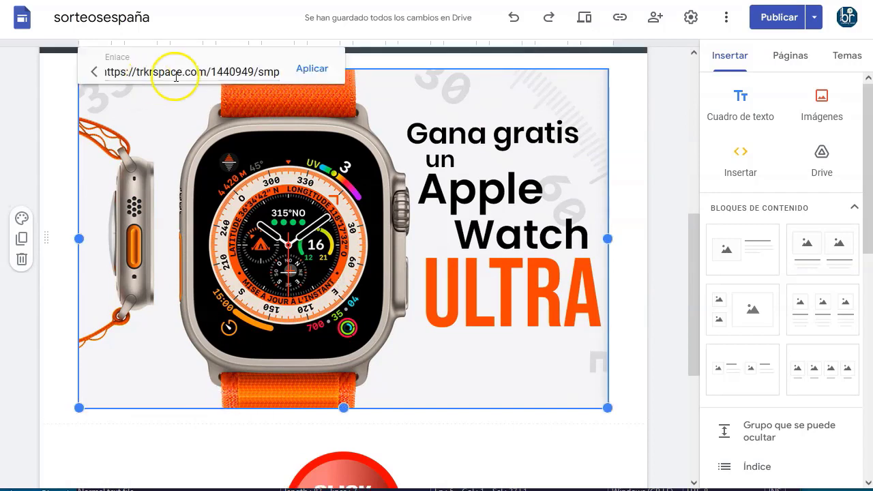
click(312, 68)
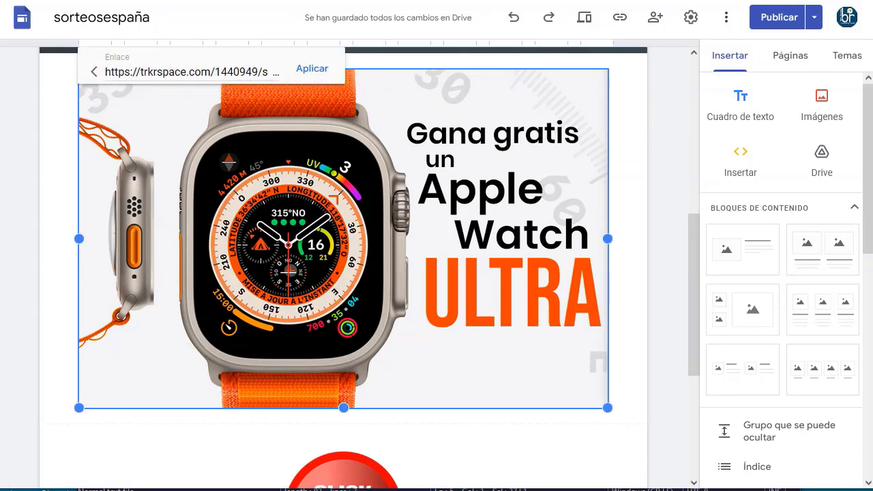
key(alt+Tab)
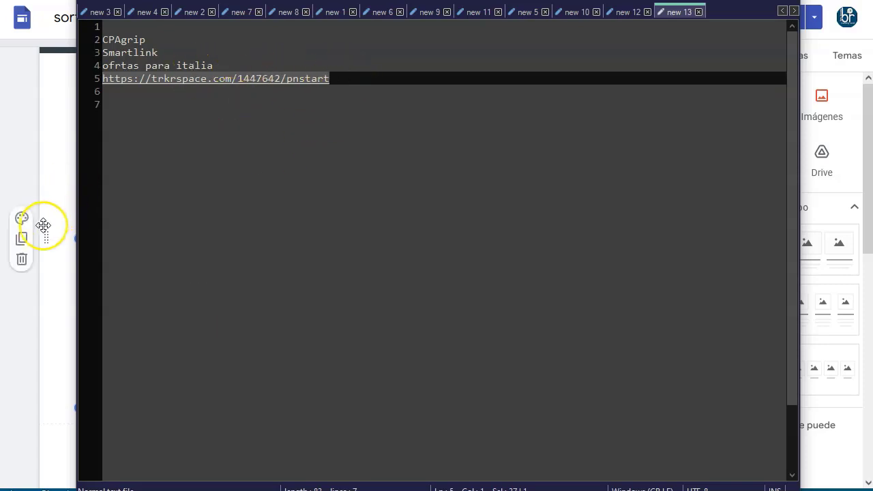
click(45, 34)
- Select the CLICK HERE button image below the watch picture and check its attached link against the noted smart link
click(359, 292)
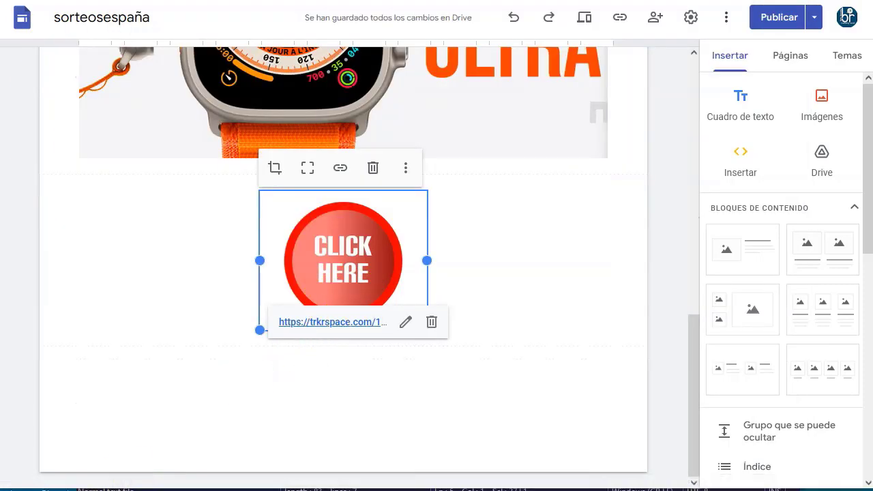
key(alt+Tab)
click(45, 232)
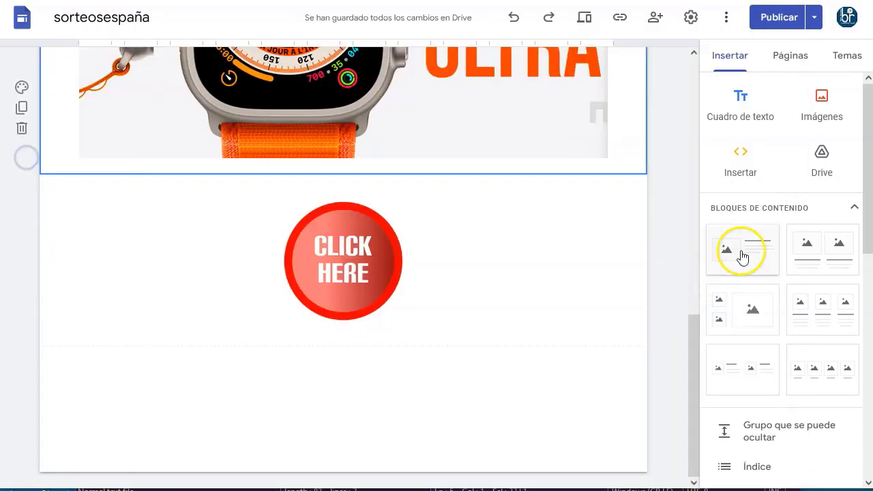
- Switch to the Panel Stars order logs and review the charge and traffic source of the two Spain Traffic orders
key(alt+Tab)
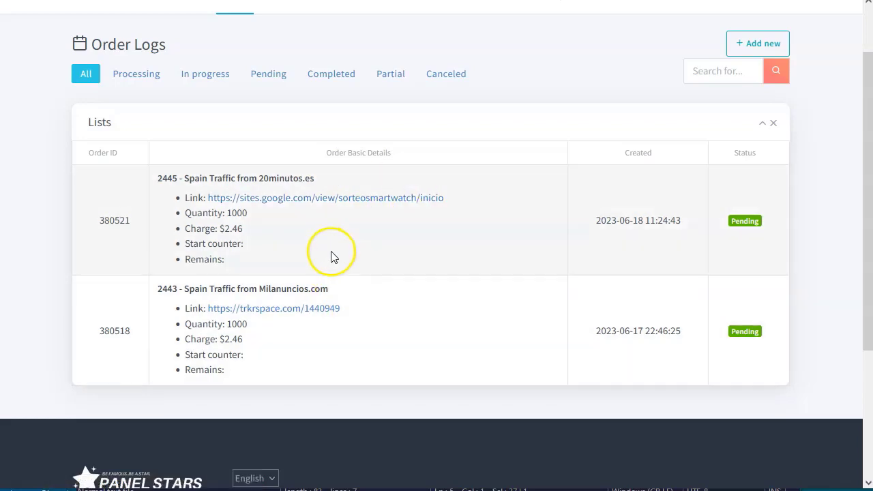
drag(219, 229, 232, 228)
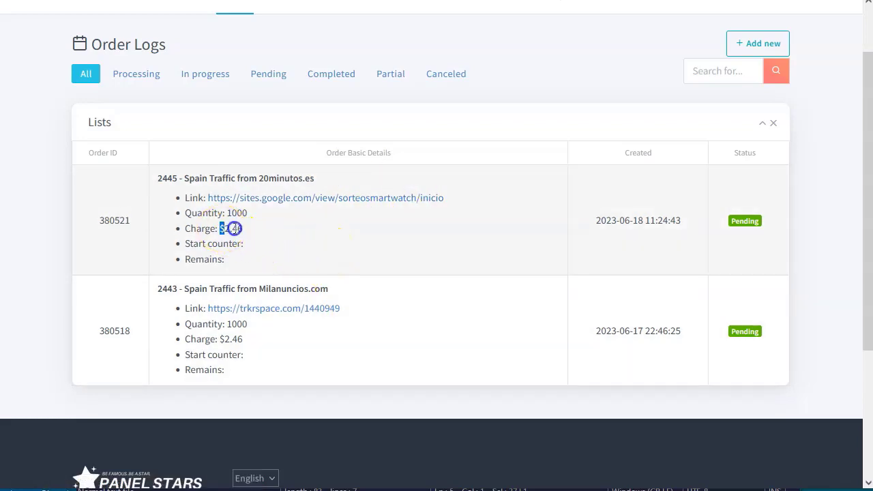
click(249, 232)
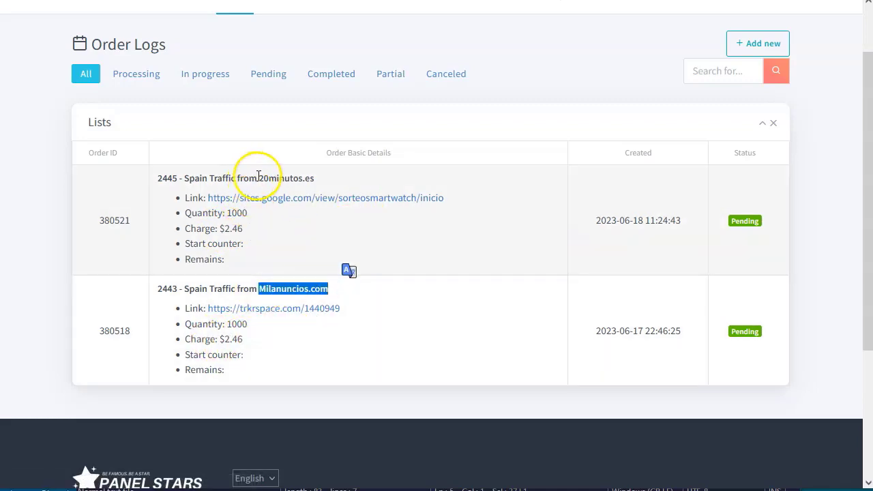
drag(258, 178, 301, 178)
click(281, 325)
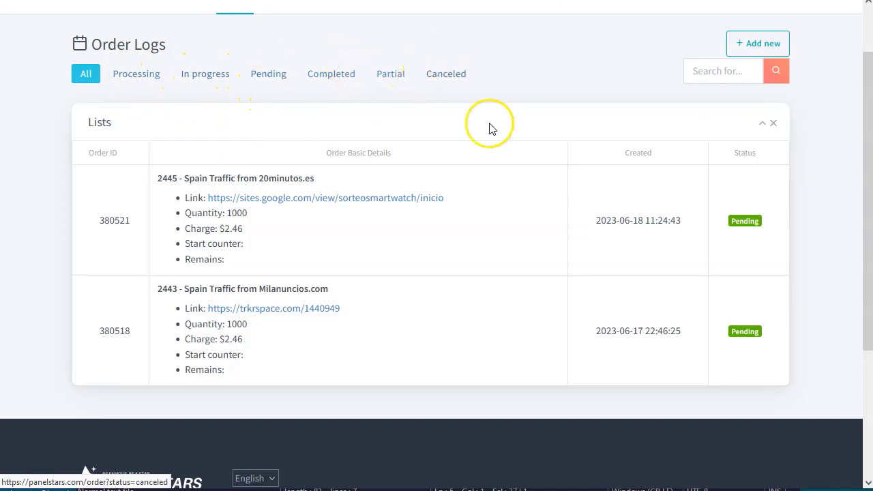
- Open the Add funds page and review the PayPal checkout limits and the manual crypto payment options
scroll(437, 147, up, 1)
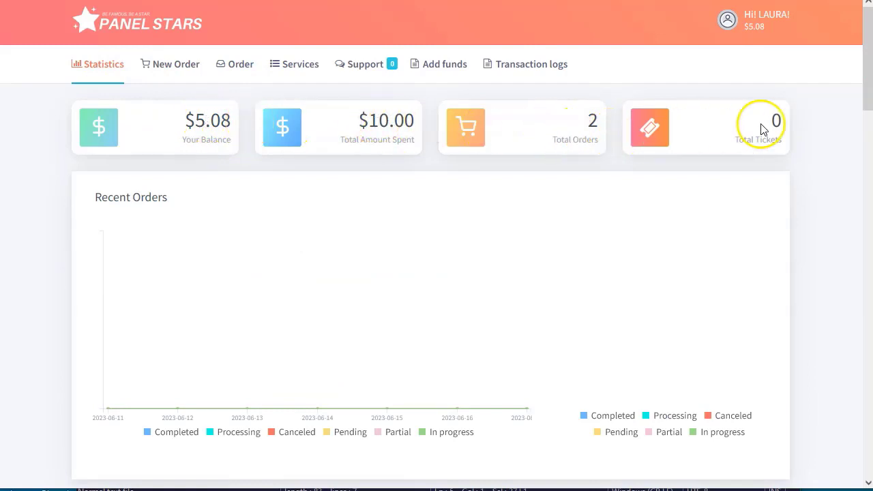
click(448, 63)
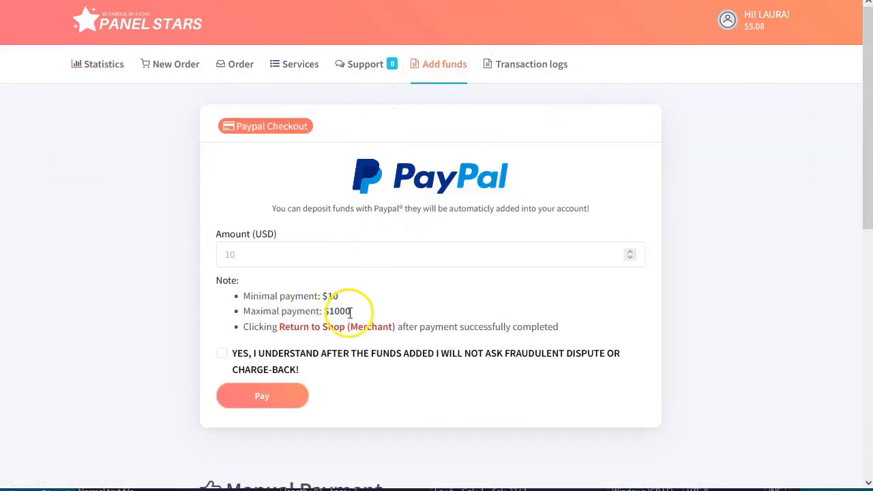
scroll(230, 279, down, 5)
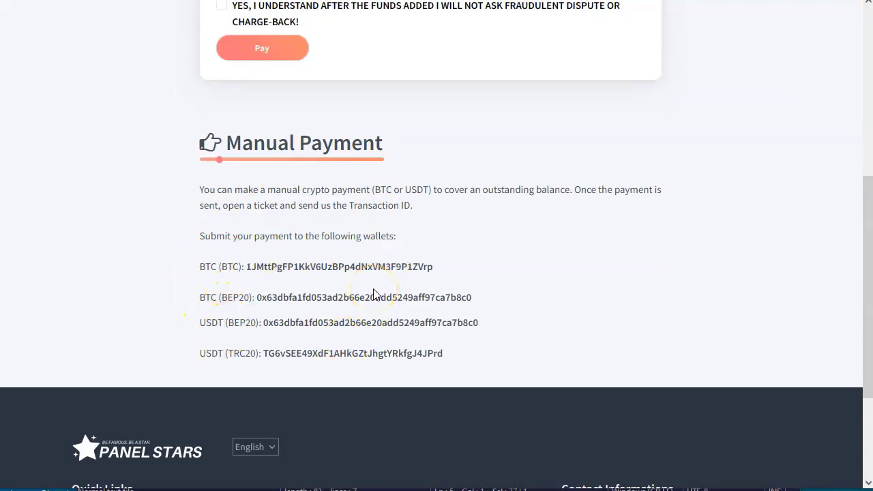
scroll(373, 295, up, 5)
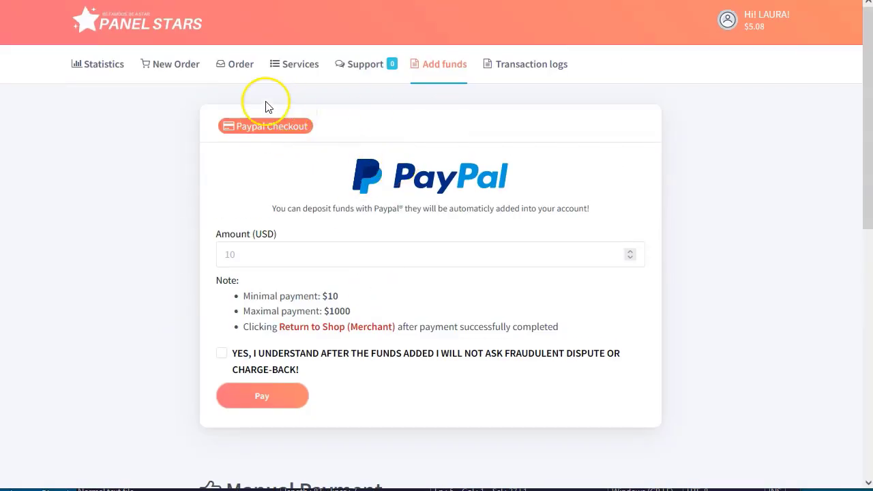
- Check the CPAGrip statistics overview, and return to the account statistics in Panel Stars
click(127, 32)
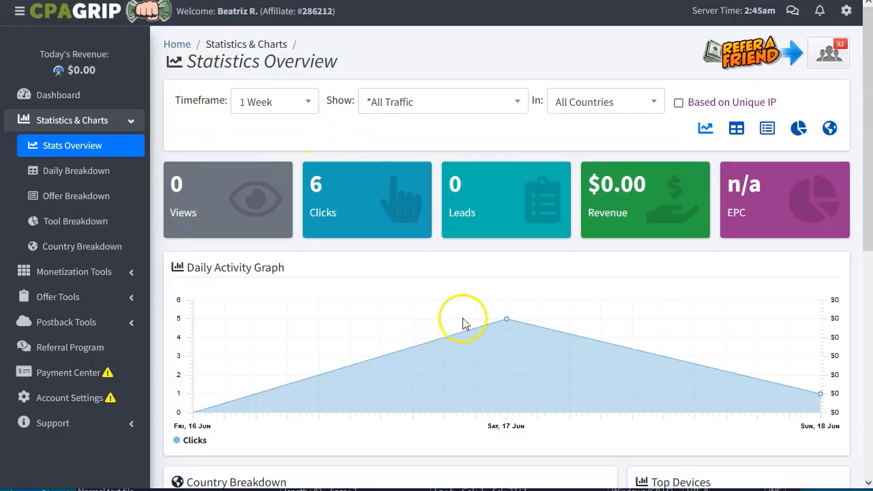
mouse_move(468, 351)
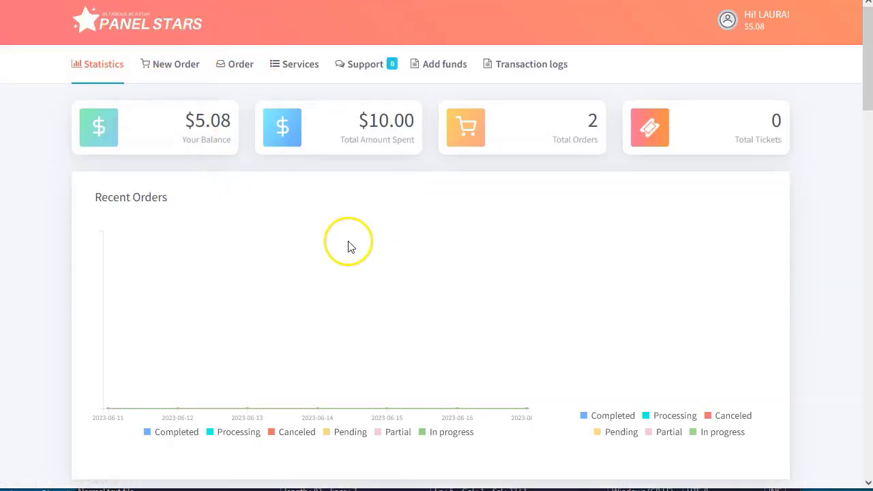
mouse_move(399, 253)
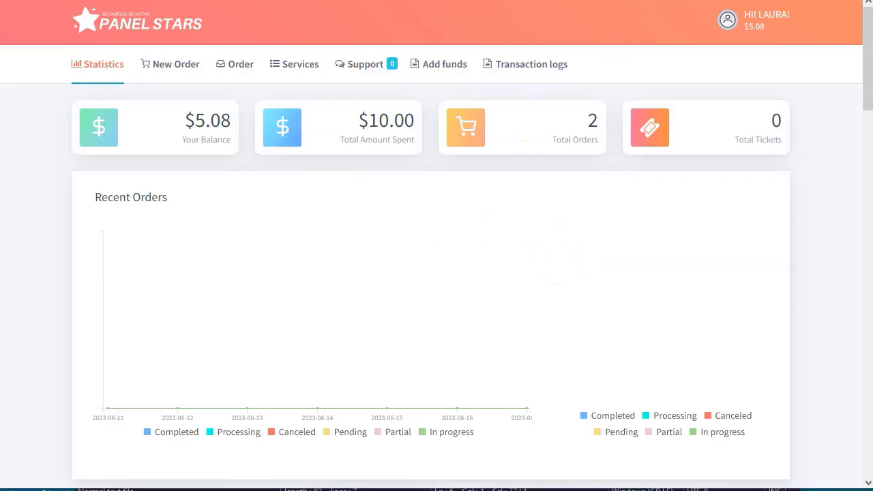
mouse_move(321, 335)
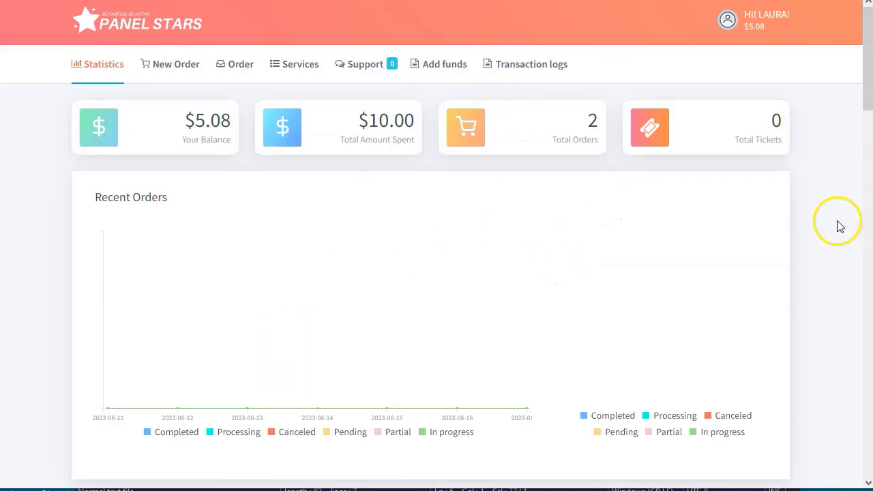